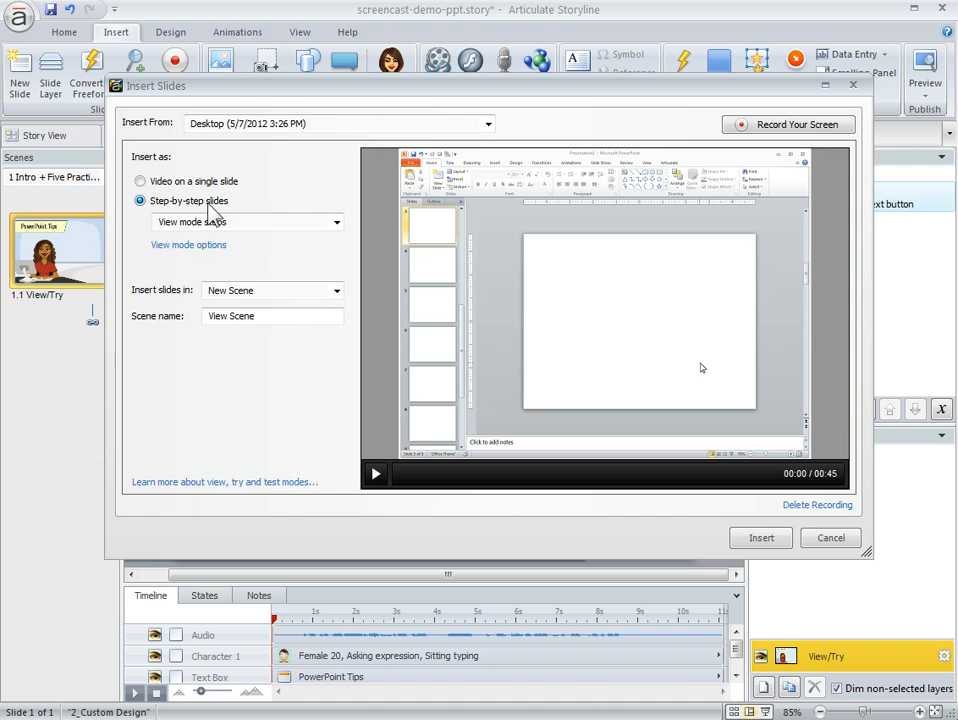
Insert the desktop recording as a video on a single slide in a new scene named Video Scene, with the mouse cursor shown.
click(337, 222)
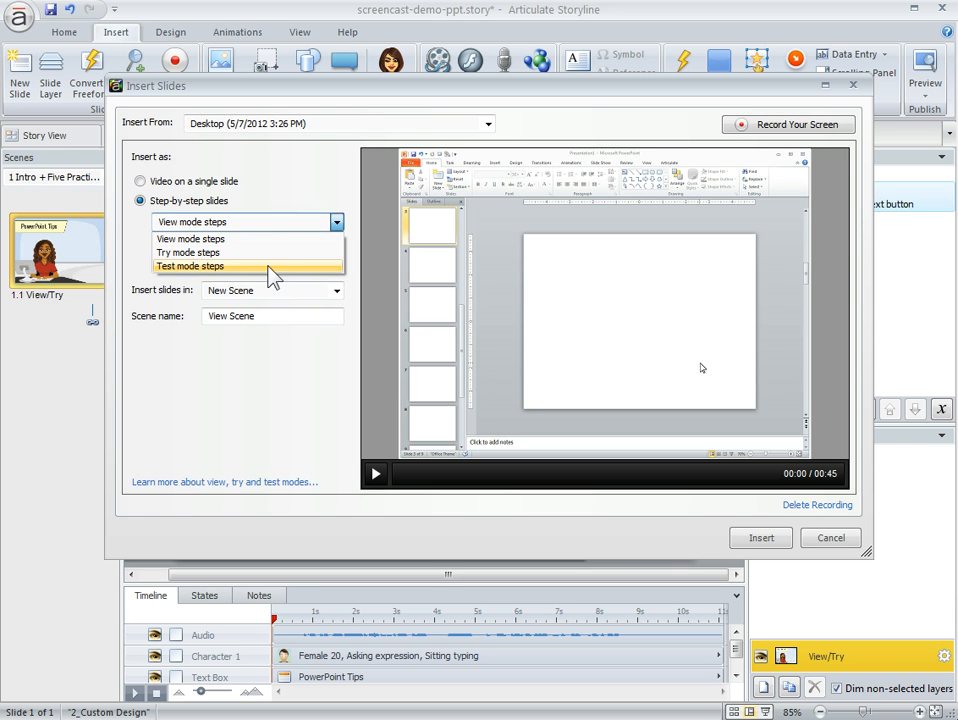
click(322, 197)
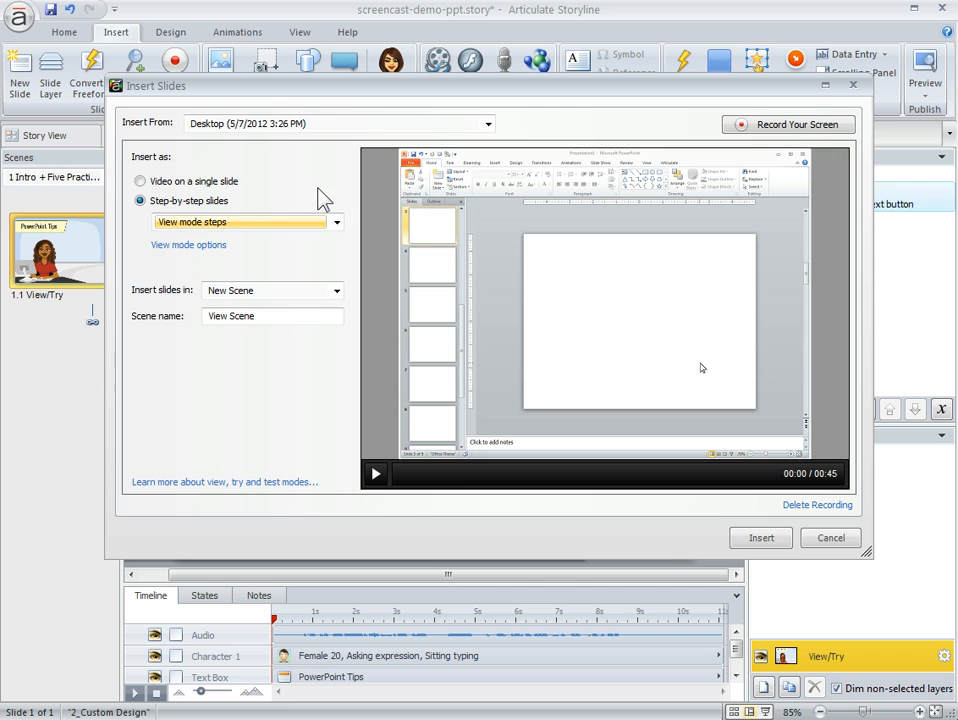
click(140, 181)
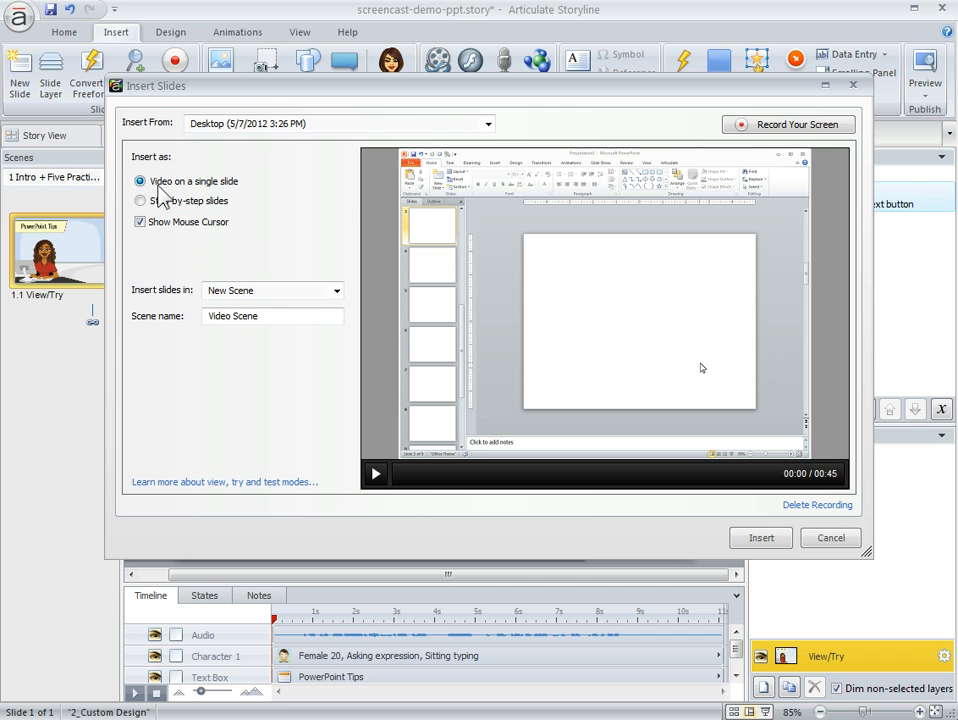
click(761, 538)
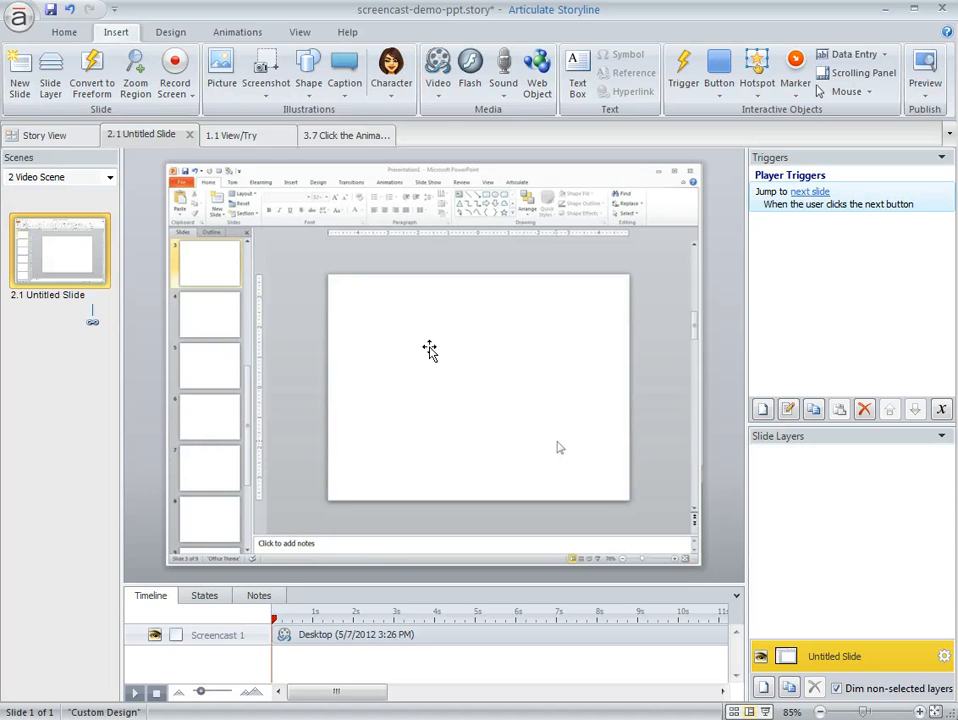
Preview the inserted video slide and close the preview.
click(926, 95)
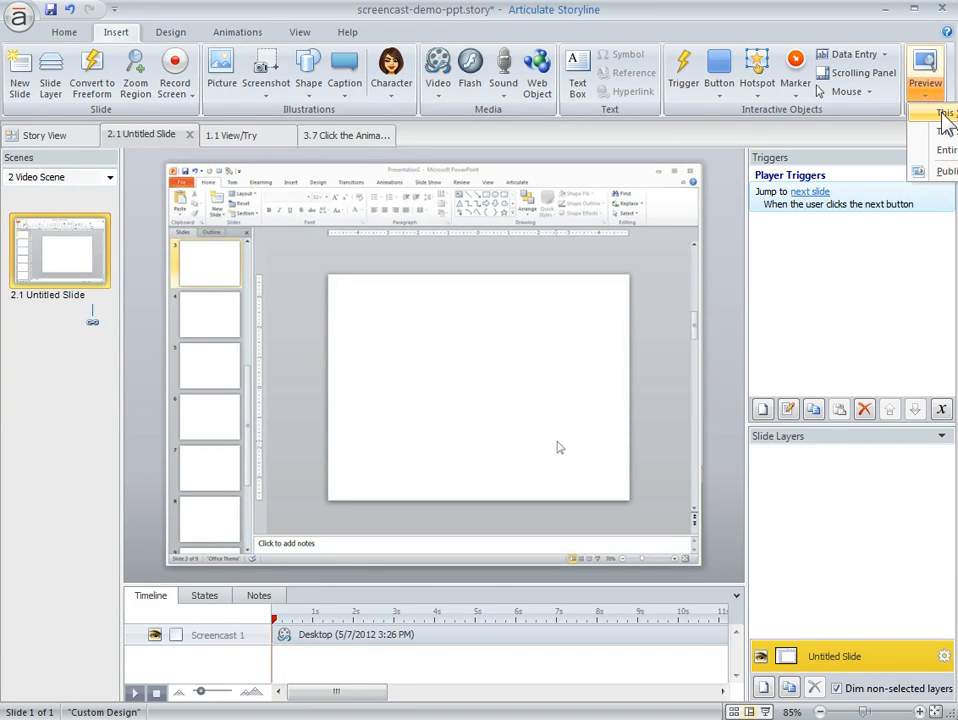
click(932, 125)
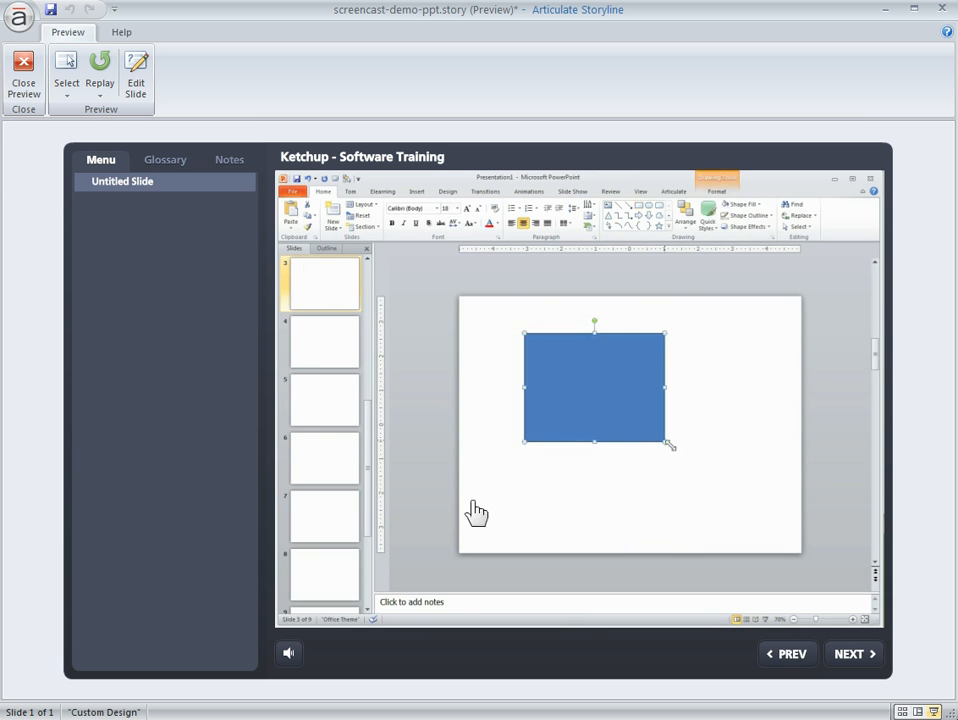
click(24, 62)
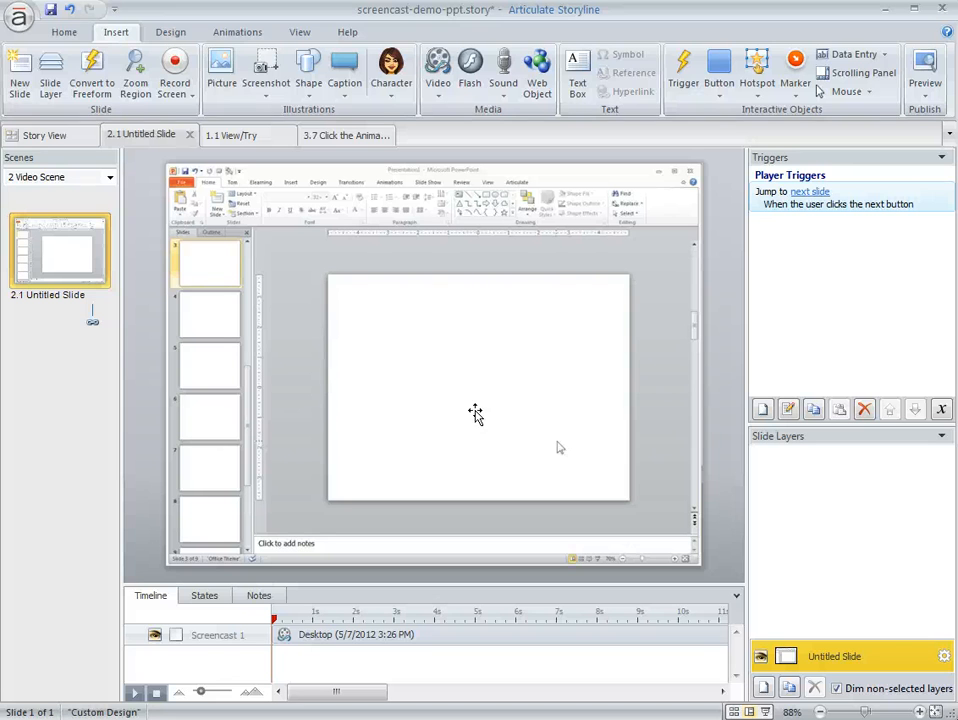
Insert the same desktop recording as step-by-step slides in Try mode, in a new scene named Try Scene.
click(188, 93)
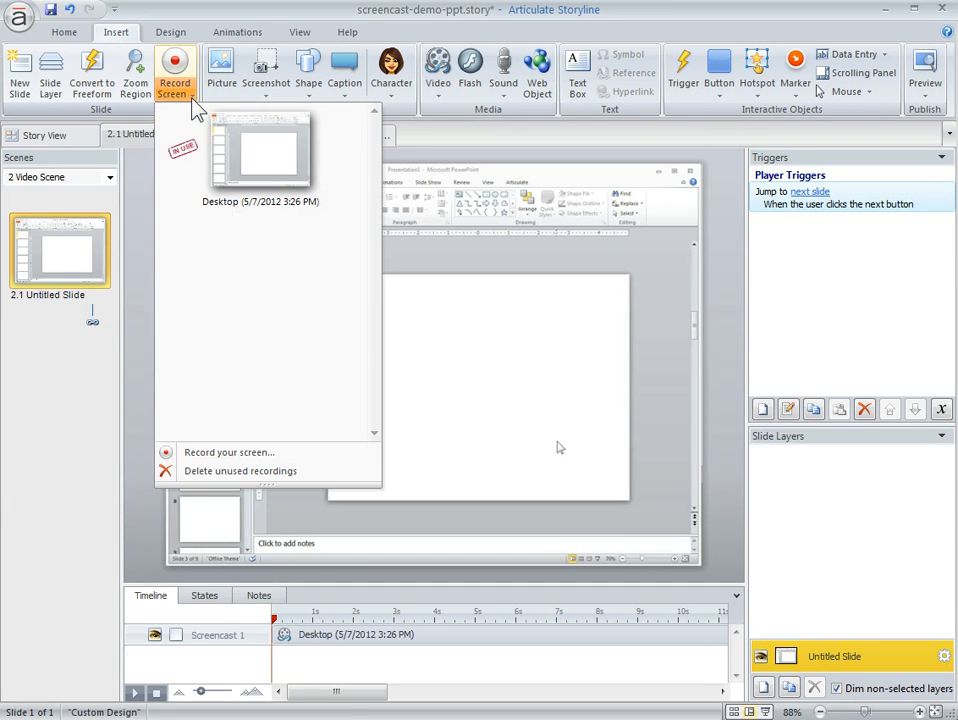
click(262, 157)
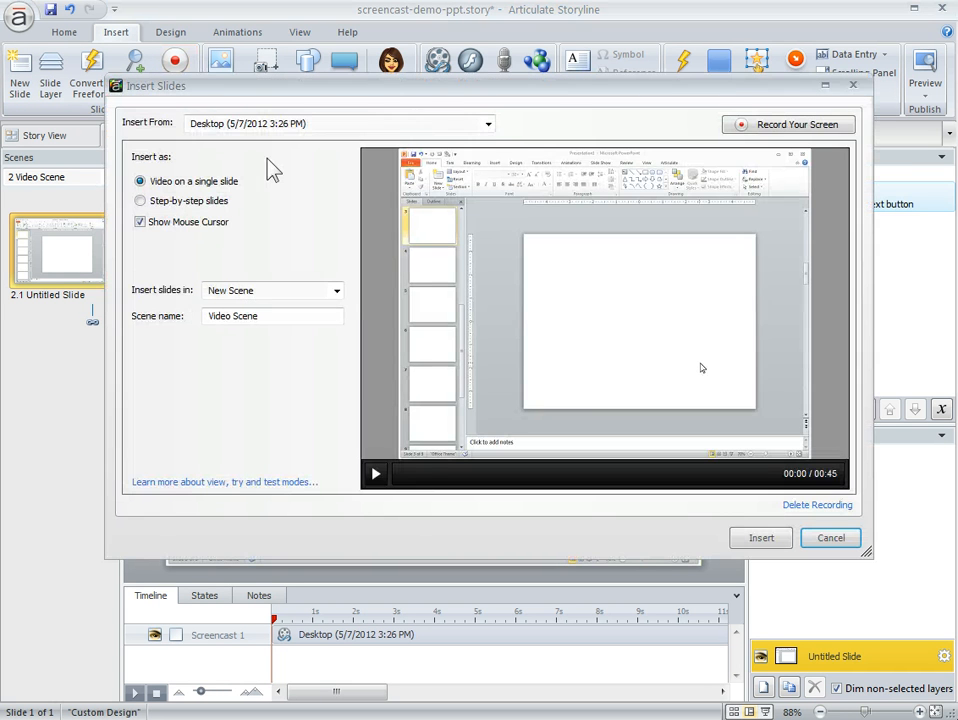
click(156, 205)
click(337, 223)
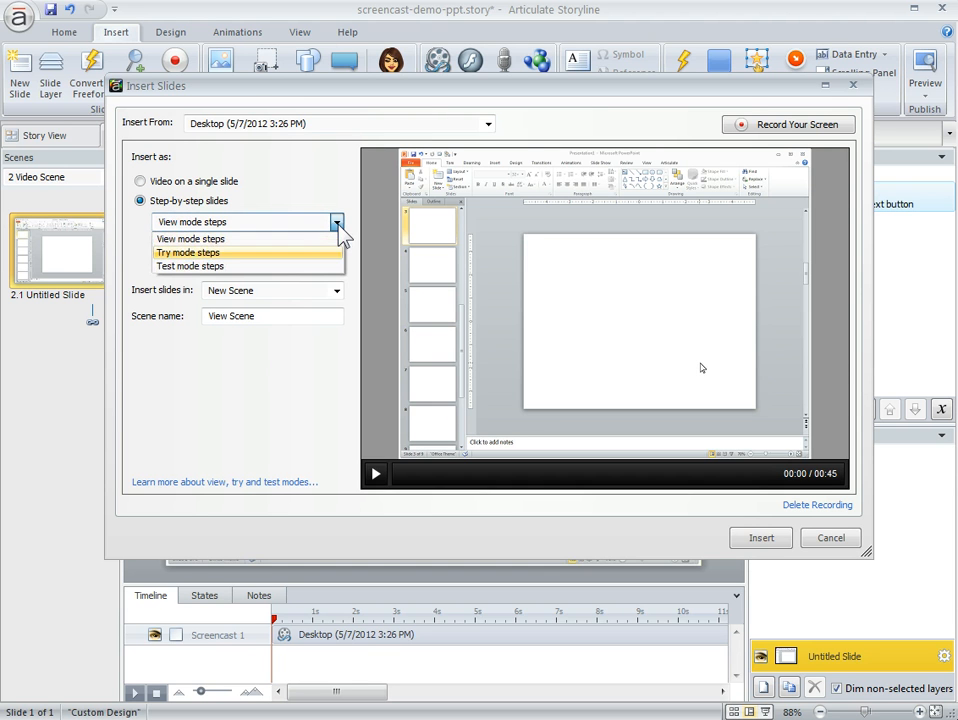
click(197, 254)
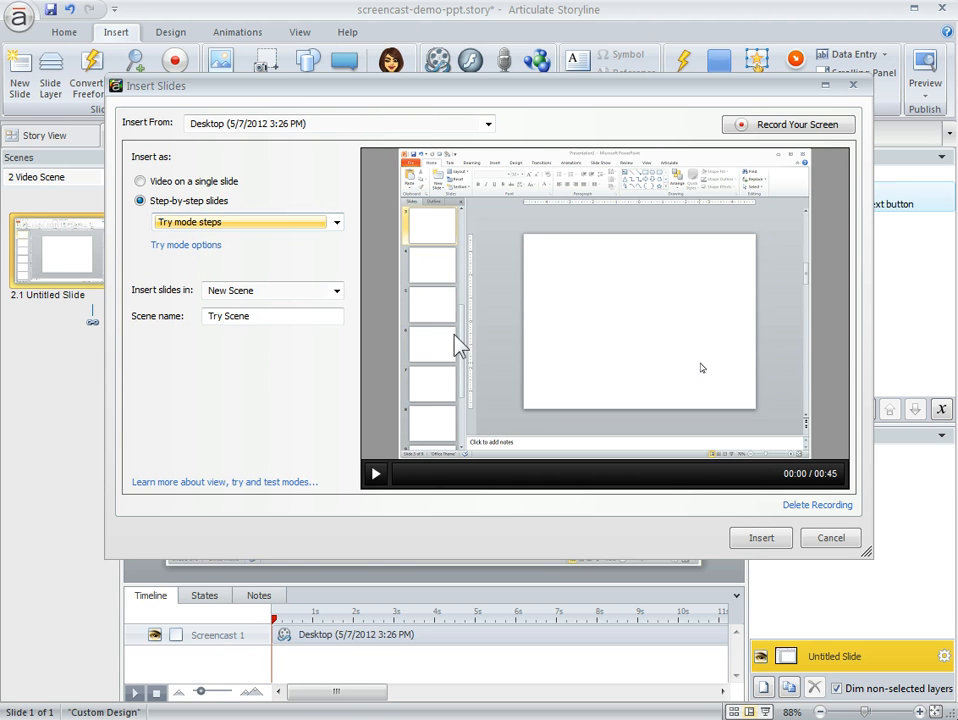
click(783, 535)
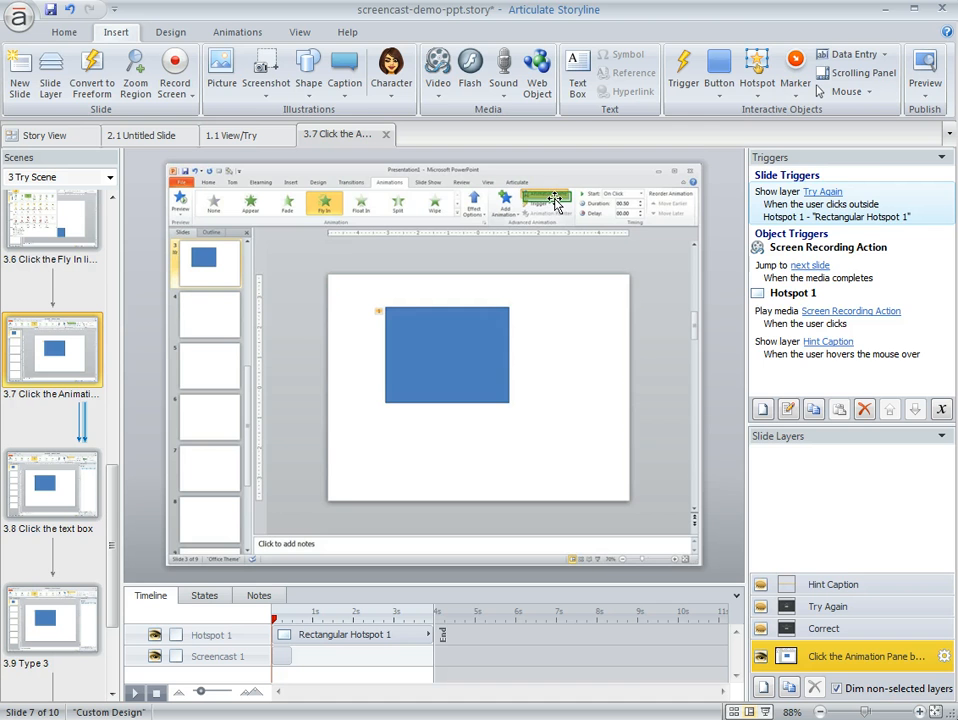
Examine the Correct, Try Again and Hint Caption layers of slide 3.7.
click(821, 631)
click(822, 606)
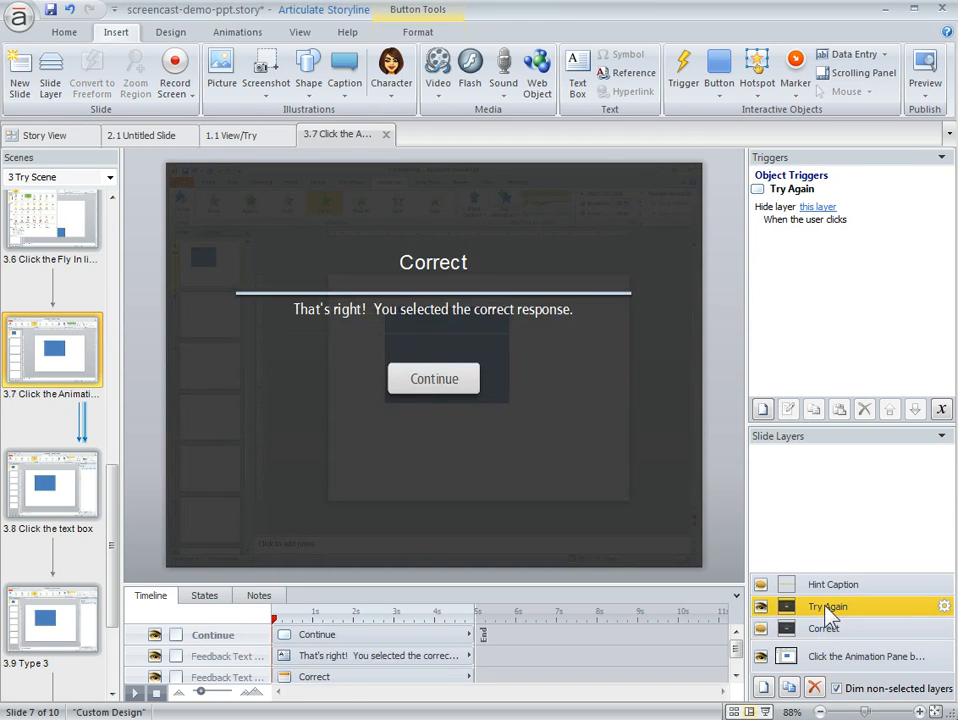
click(822, 631)
click(812, 584)
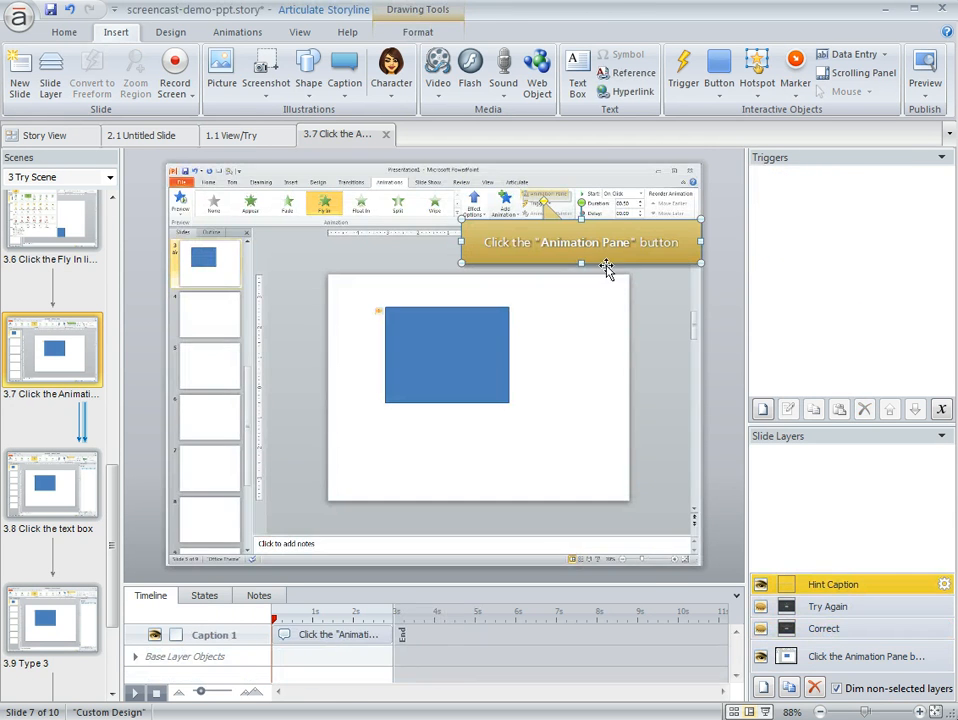
Preview the Try Scene and perform its simulated actions from choosing the Rectangle shape through opening the Animations tab.
click(926, 100)
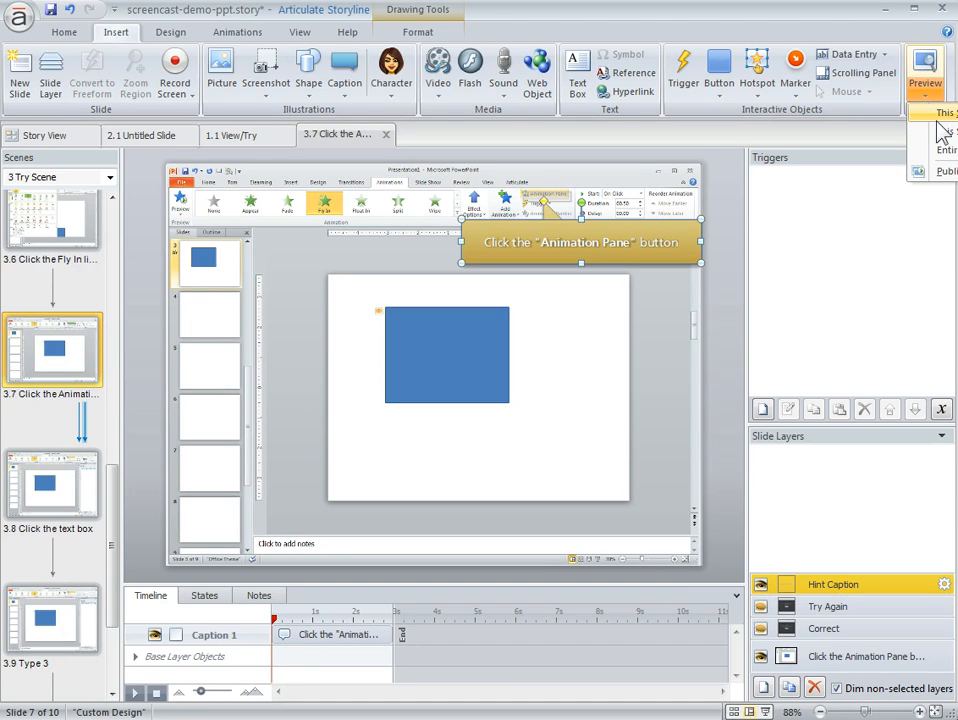
click(938, 132)
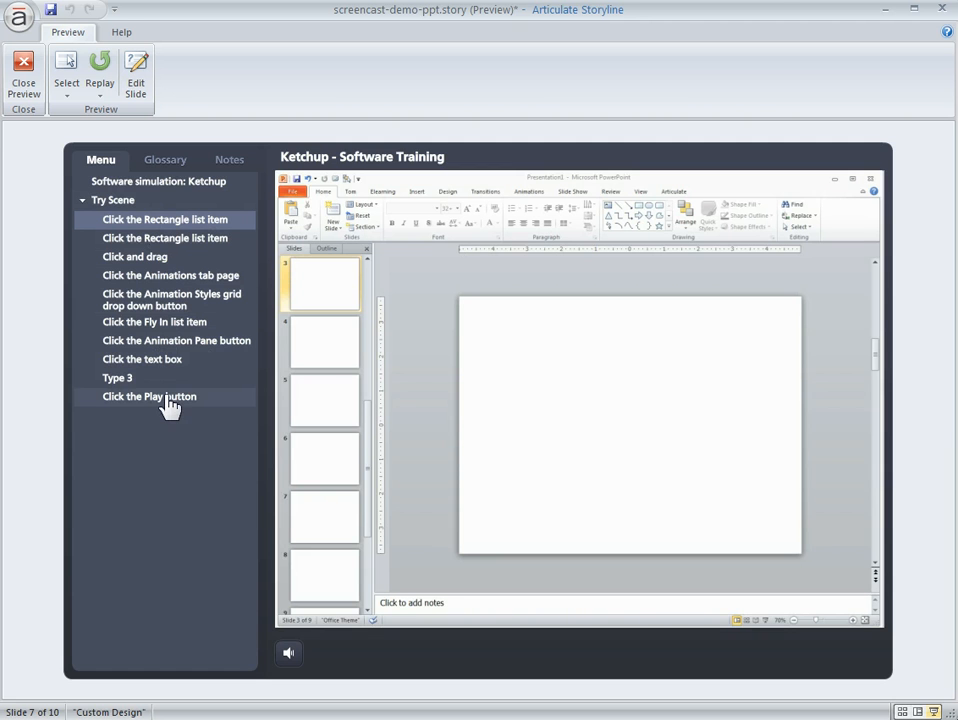
click(639, 205)
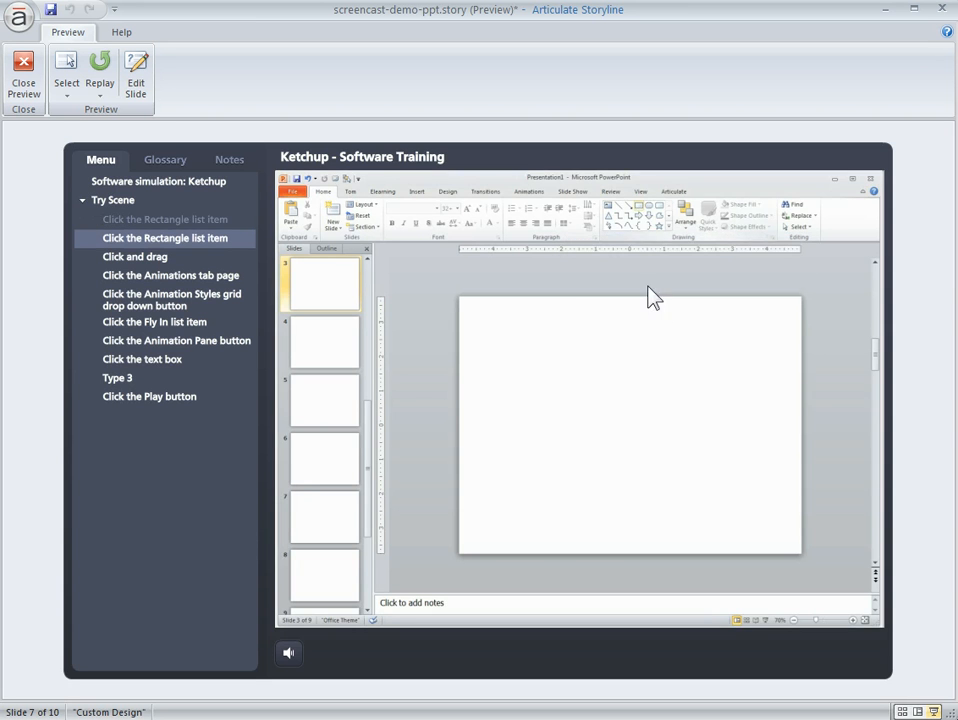
click(640, 208)
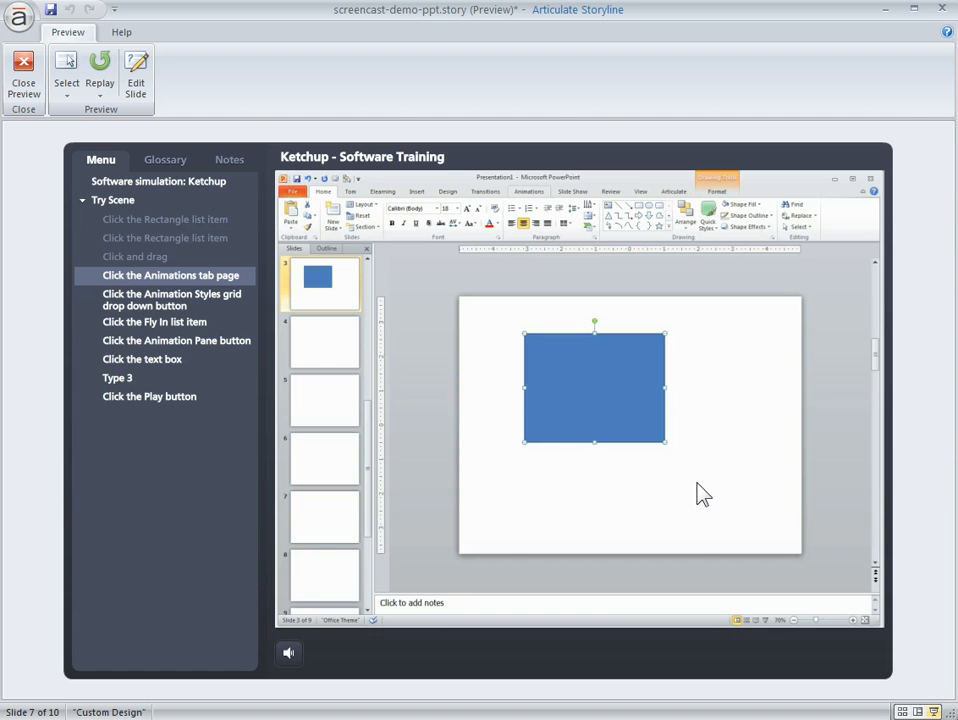
click(535, 194)
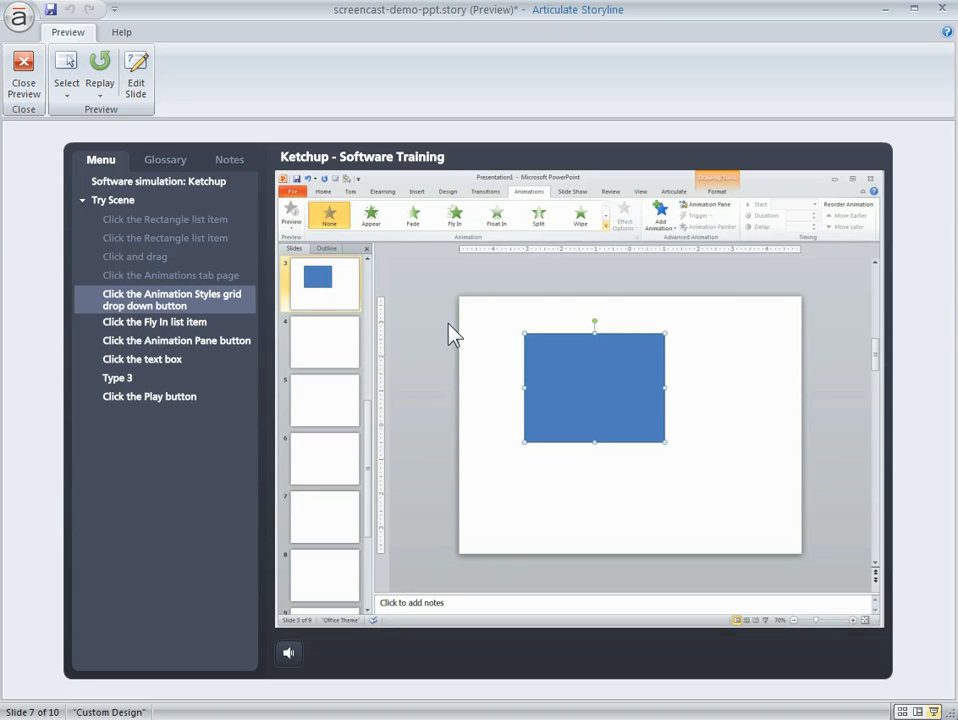
Test the Play button step and revisit the Animations tab page step in the scene preview, closing the preview when done.
click(164, 400)
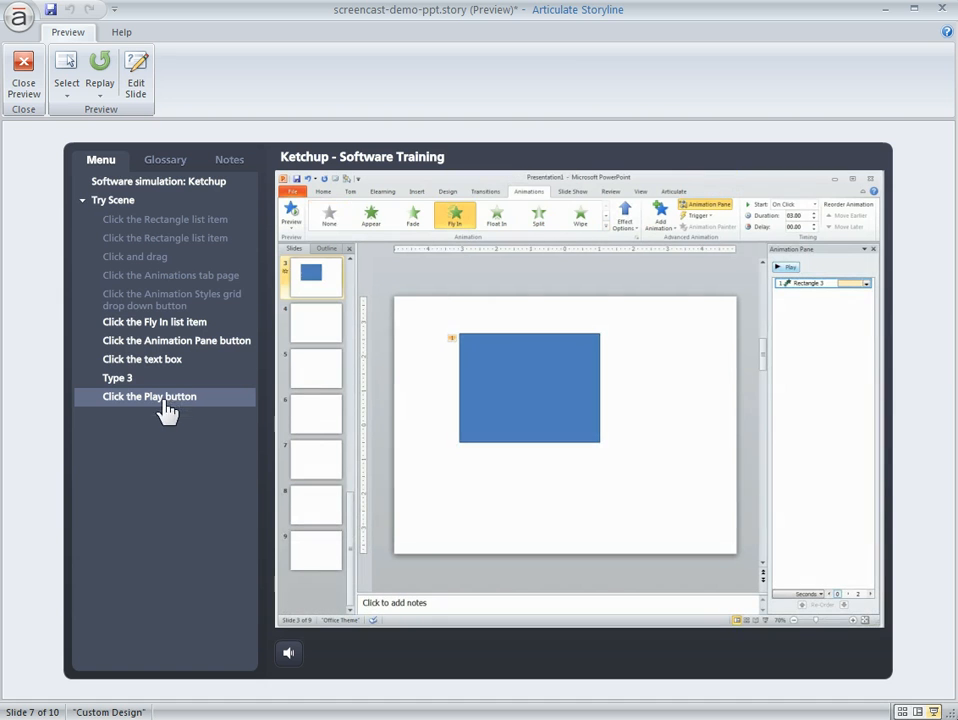
click(785, 267)
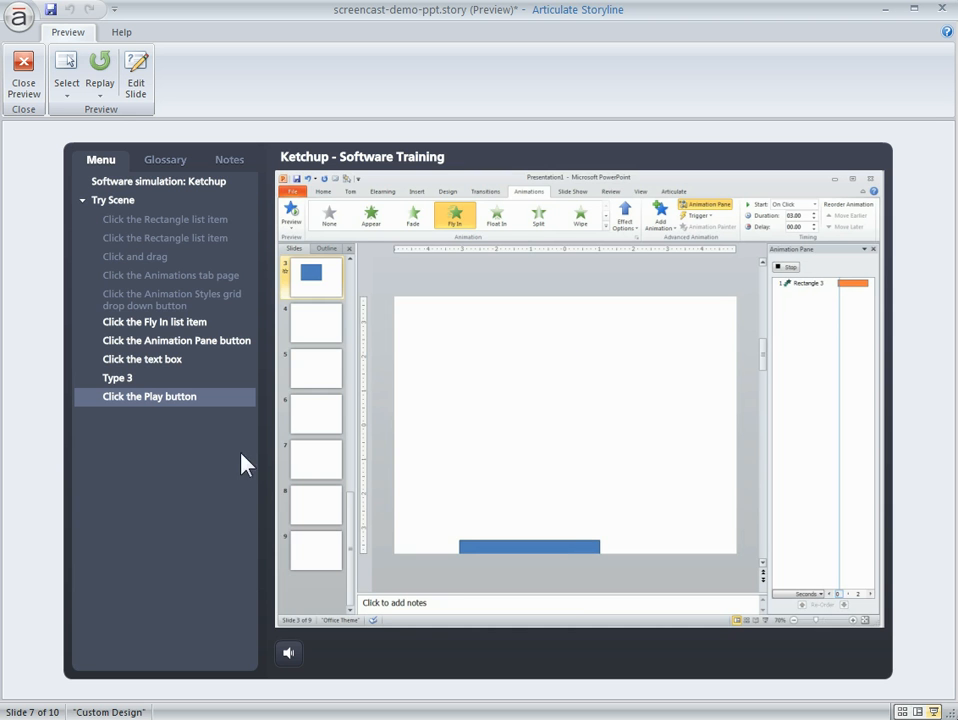
click(182, 284)
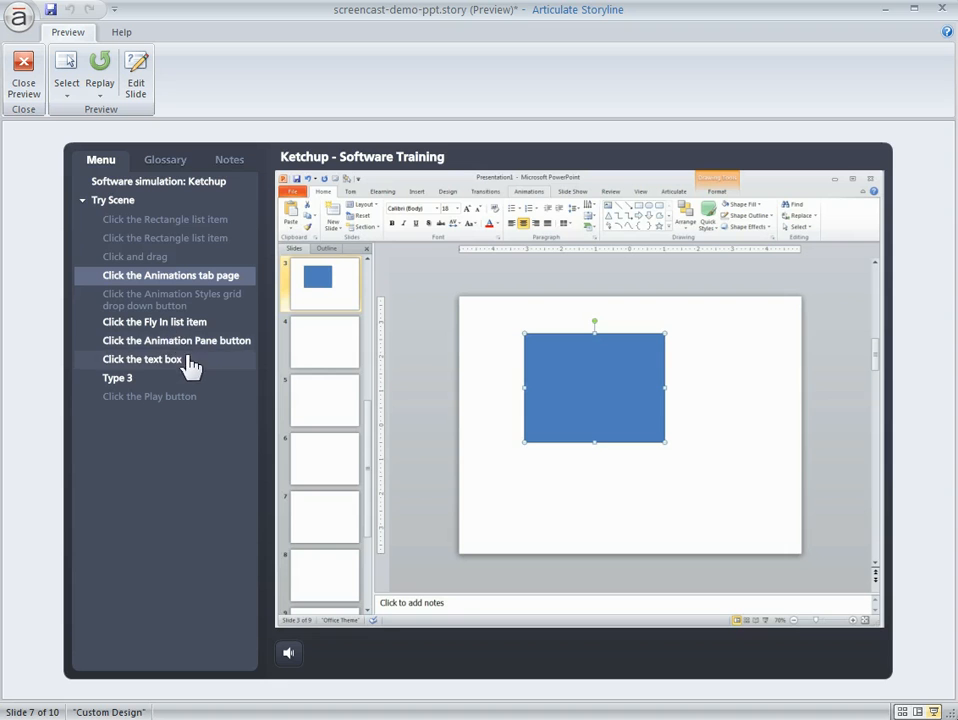
click(177, 302)
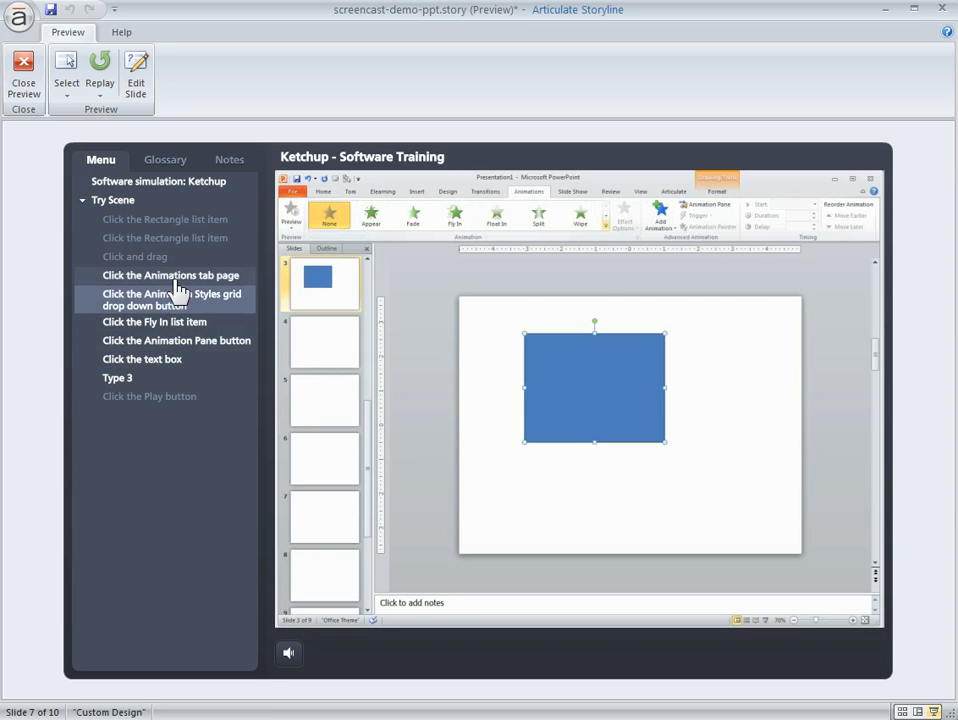
click(177, 280)
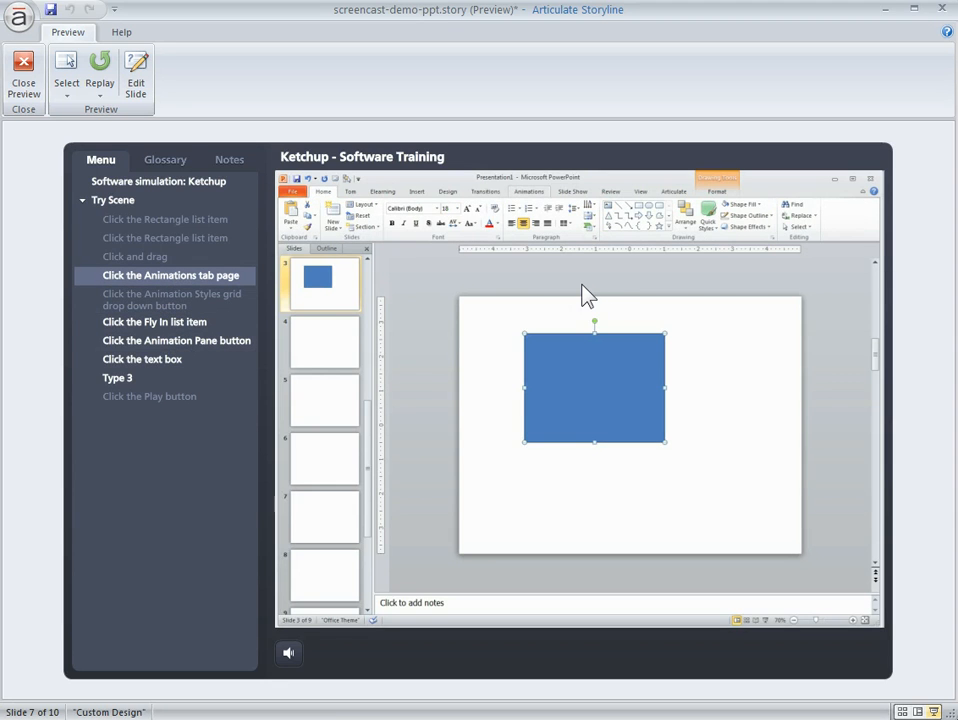
mouse_move(527, 196)
click(24, 72)
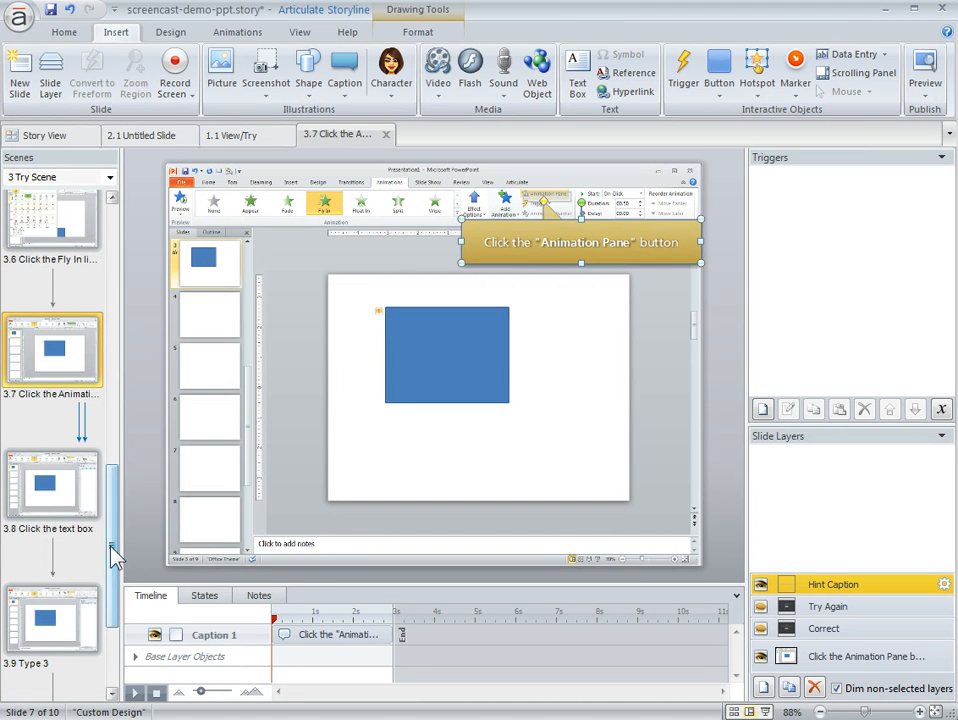
Use Action Fine Tuning on slide 3.4, Click the Animations tab page, to move its start frame back to frame 443.
drag(116, 552, 111, 417)
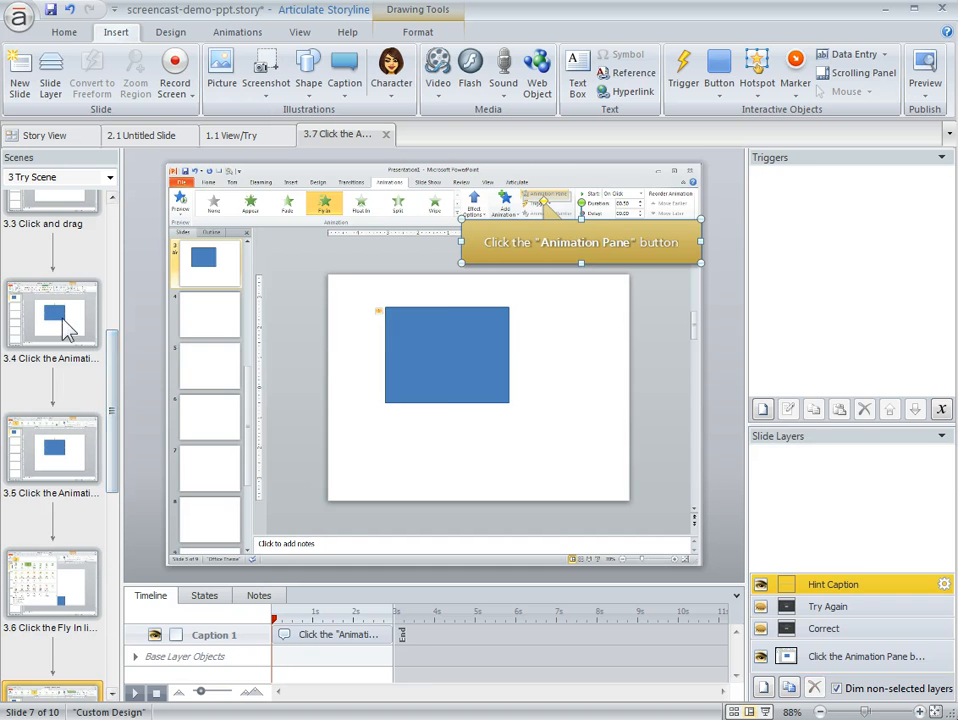
click(71, 327)
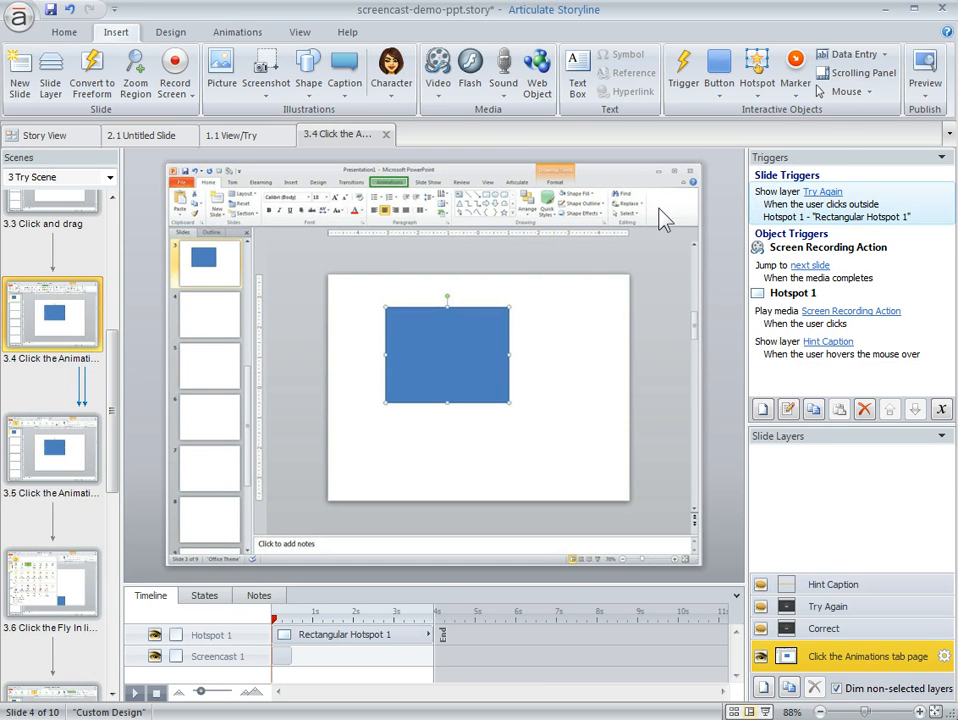
right_click(568, 256)
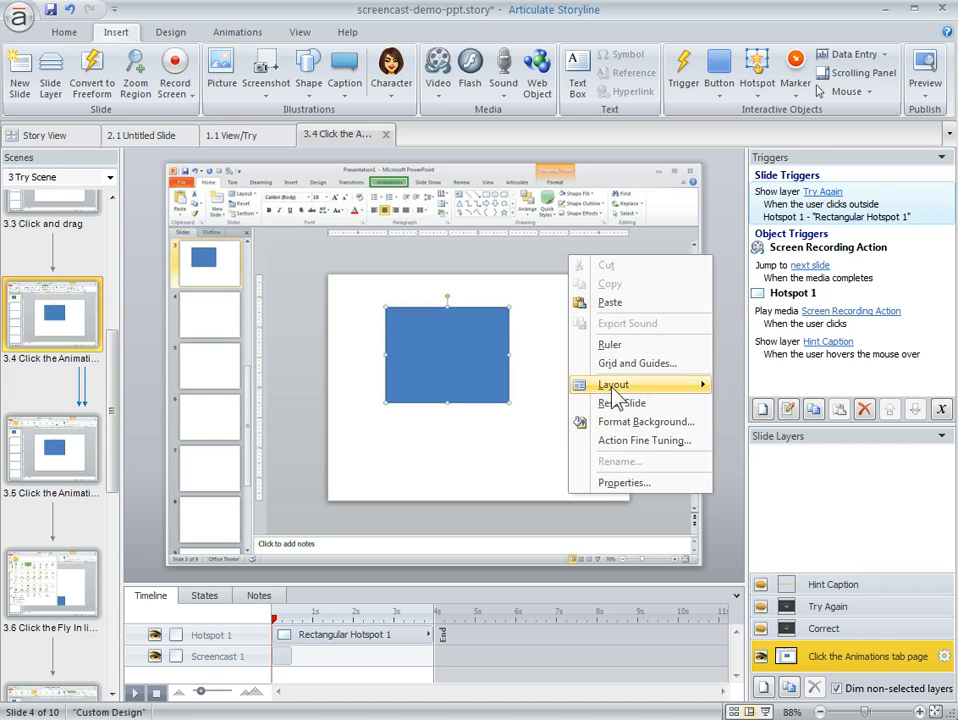
click(634, 453)
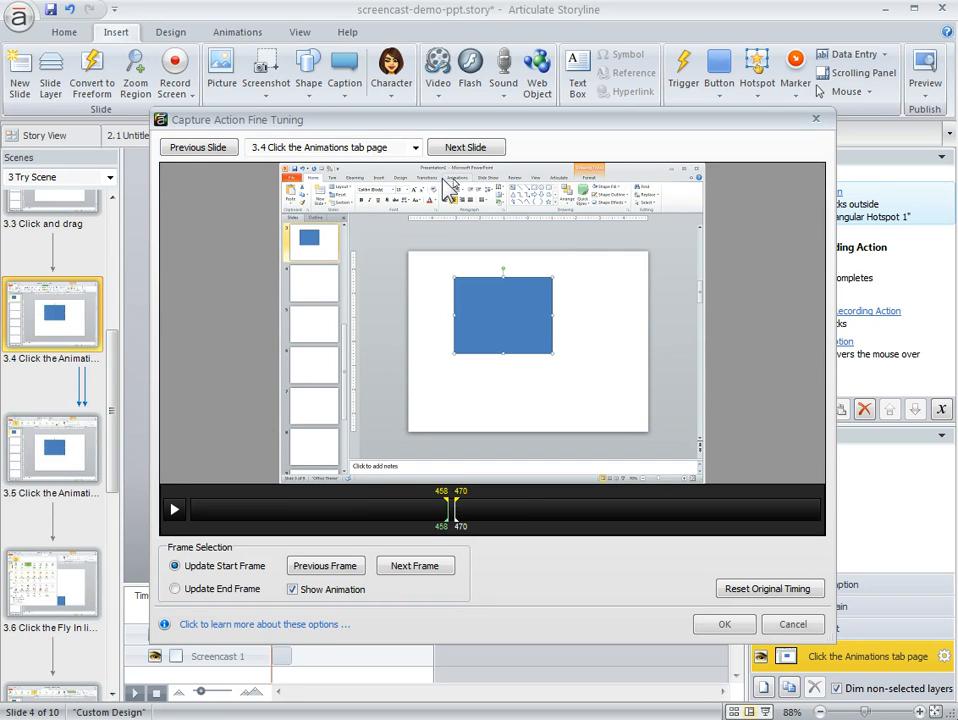
click(325, 570)
click(323, 566)
click(323, 566)
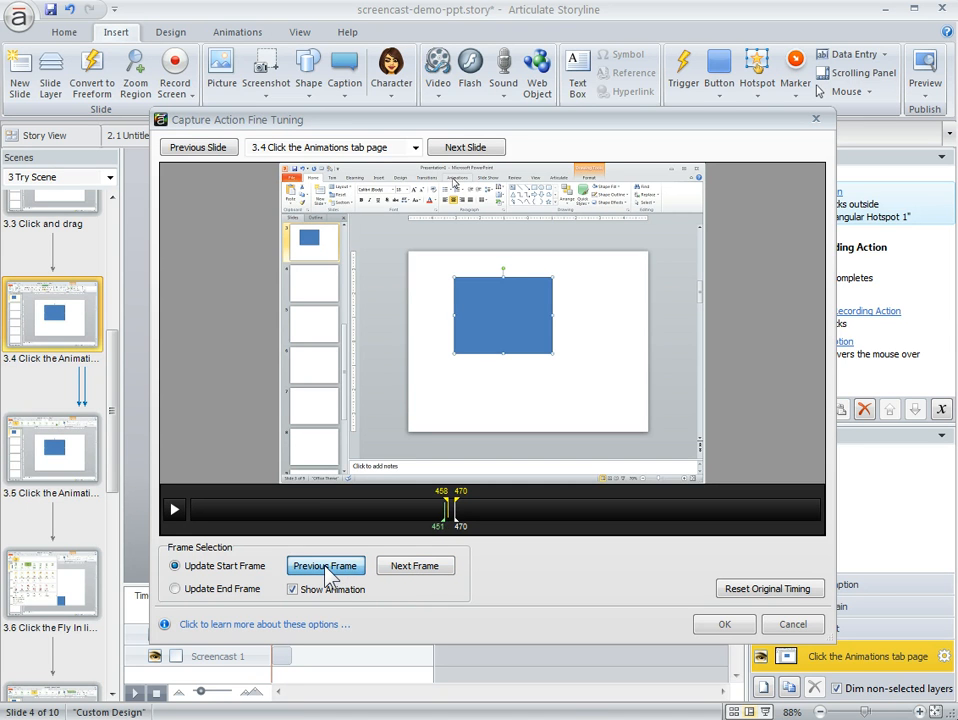
click(324, 566)
click(324, 566)
click(324, 565)
click(324, 565)
click(324, 565)
click(324, 565)
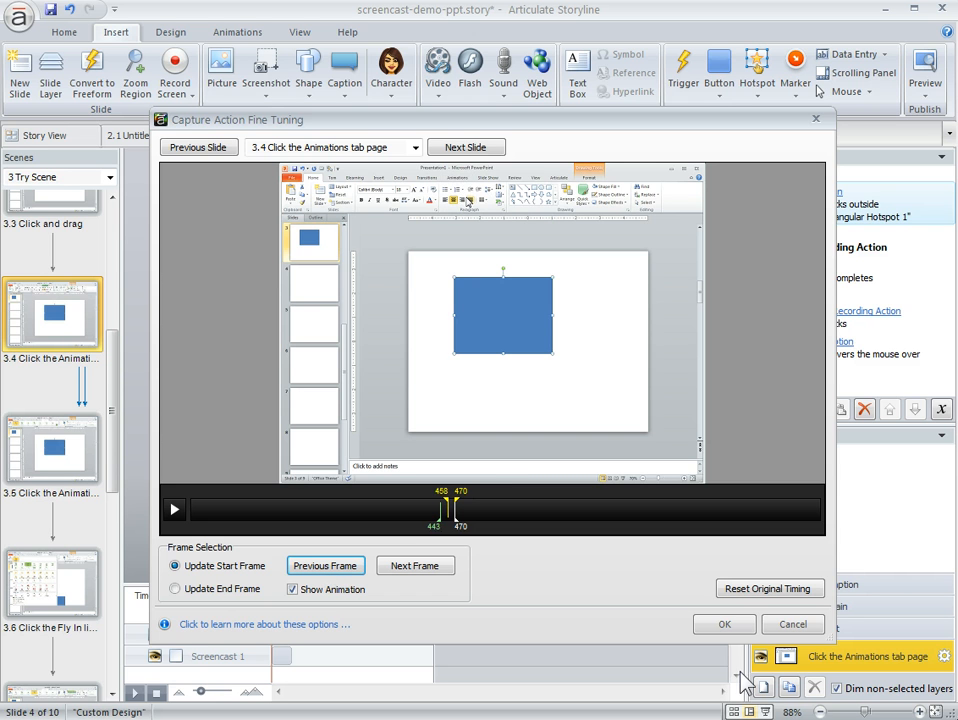
Extend the end frame of slide 3.10, Click the Play button, to about frame 1081 and apply the fine tuning.
click(415, 147)
click(347, 288)
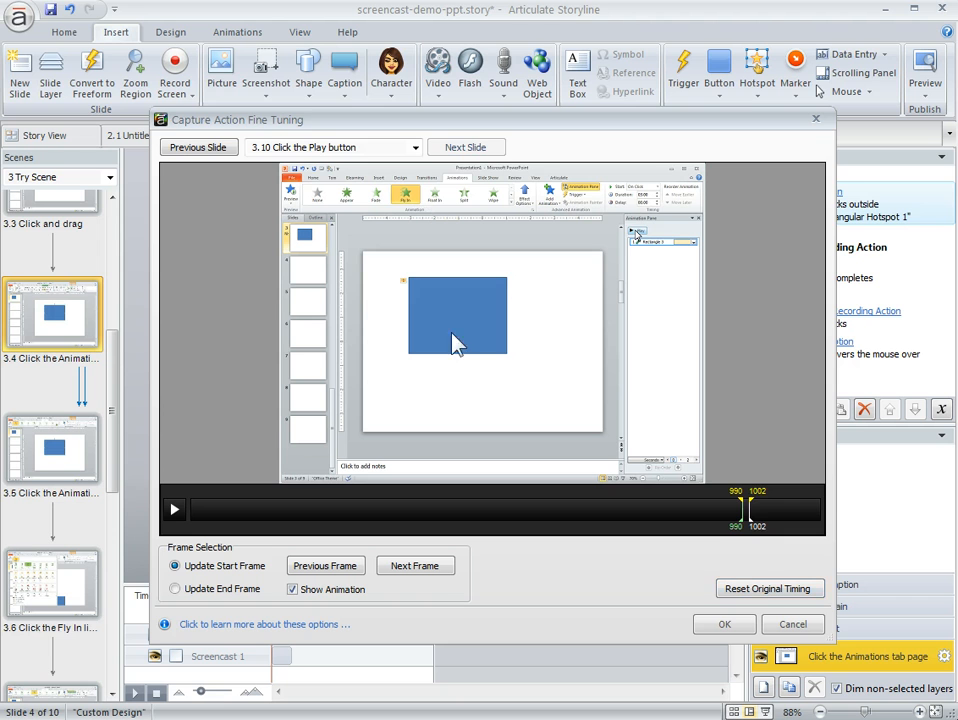
drag(748, 511, 796, 514)
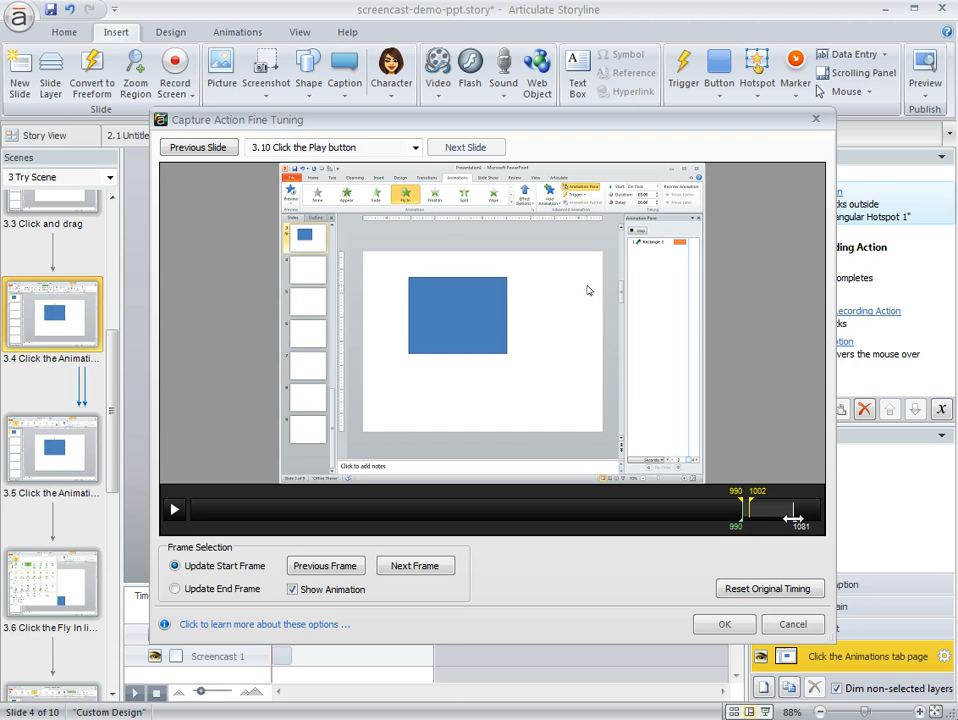
click(727, 624)
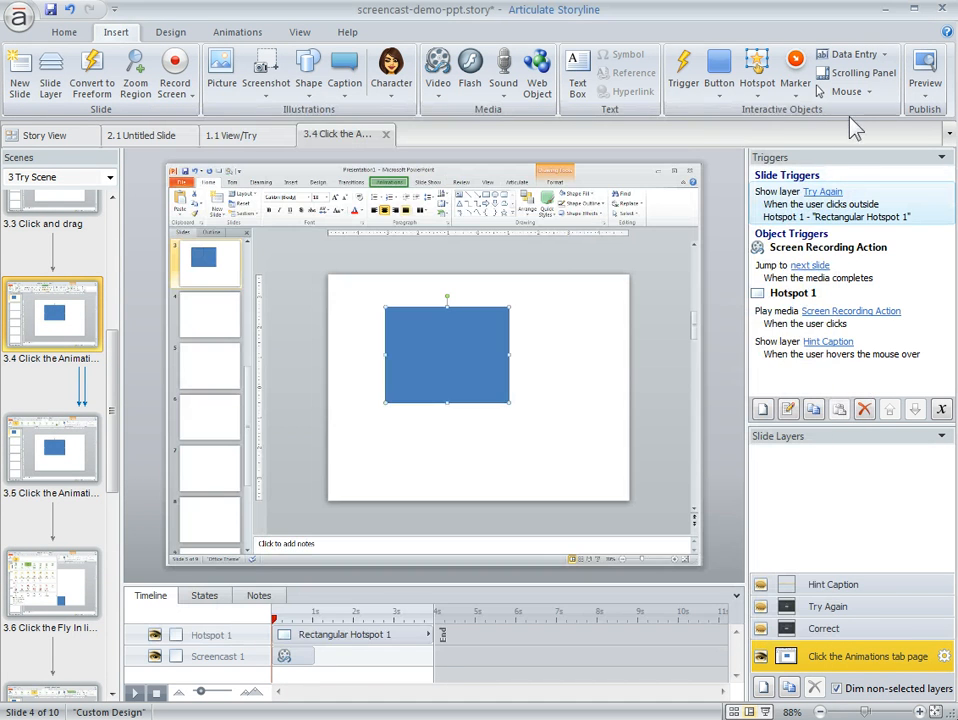
Preview the Try Scene from the Animations tab page step, test the Play button step, and close the preview.
click(926, 94)
click(935, 131)
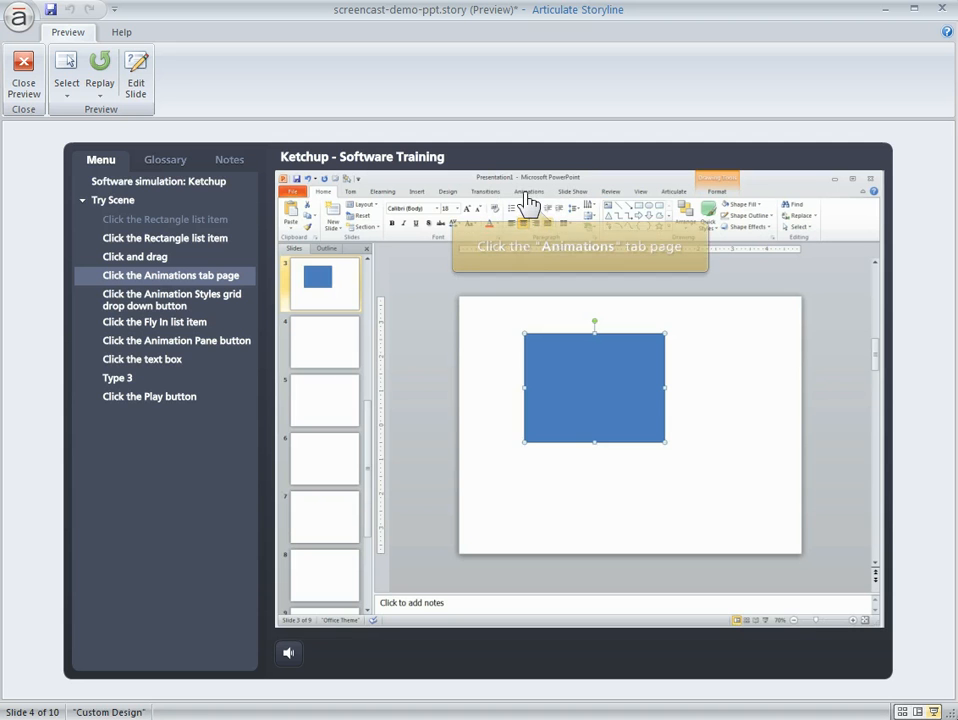
click(165, 398)
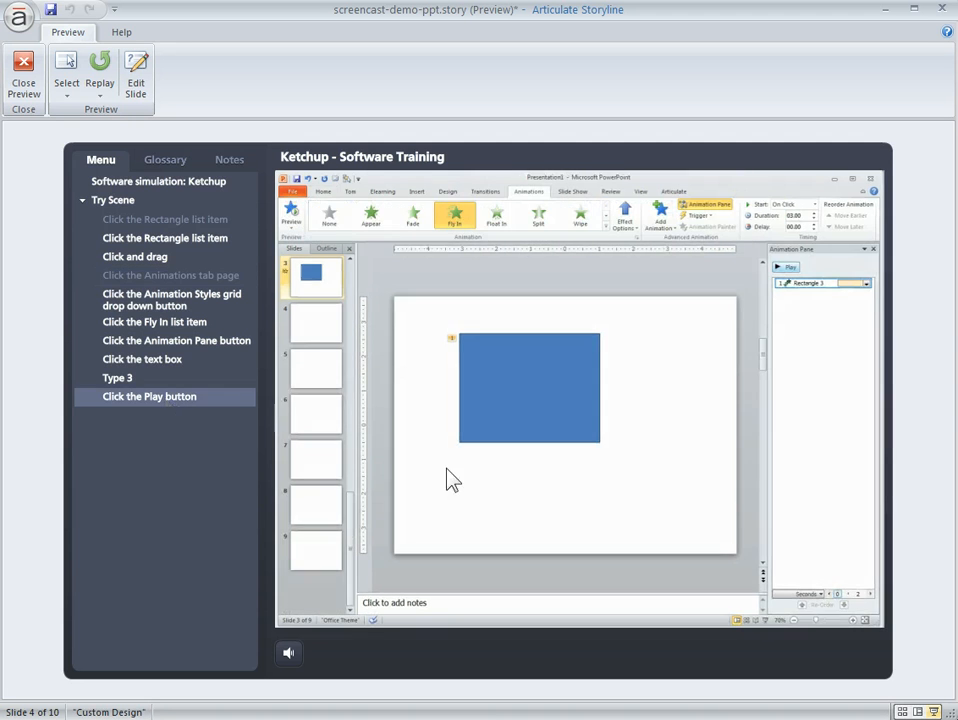
click(786, 268)
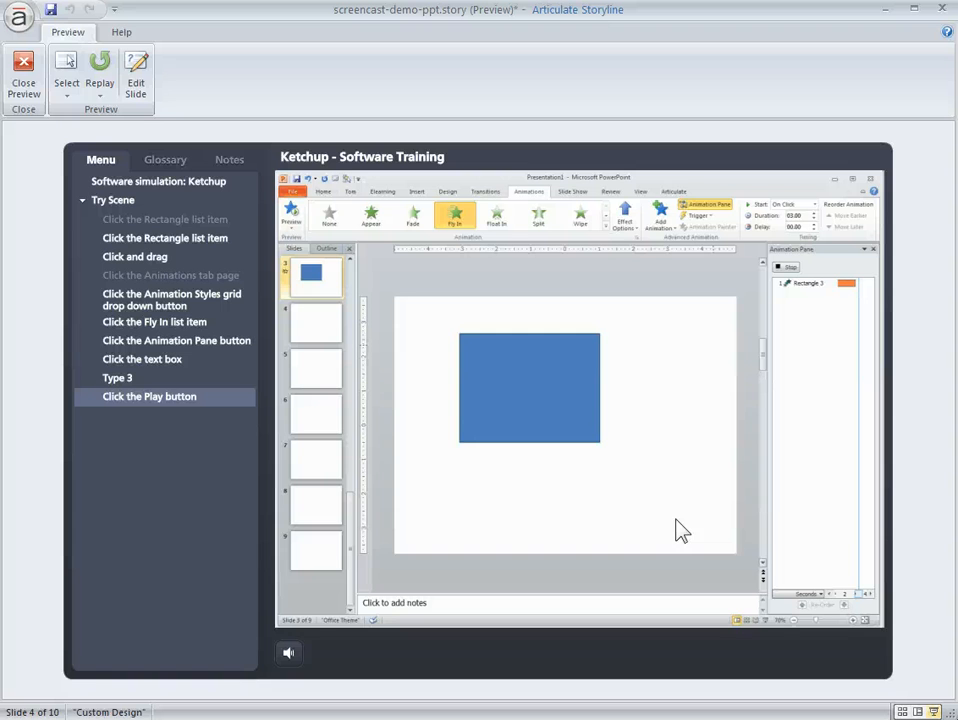
click(26, 80)
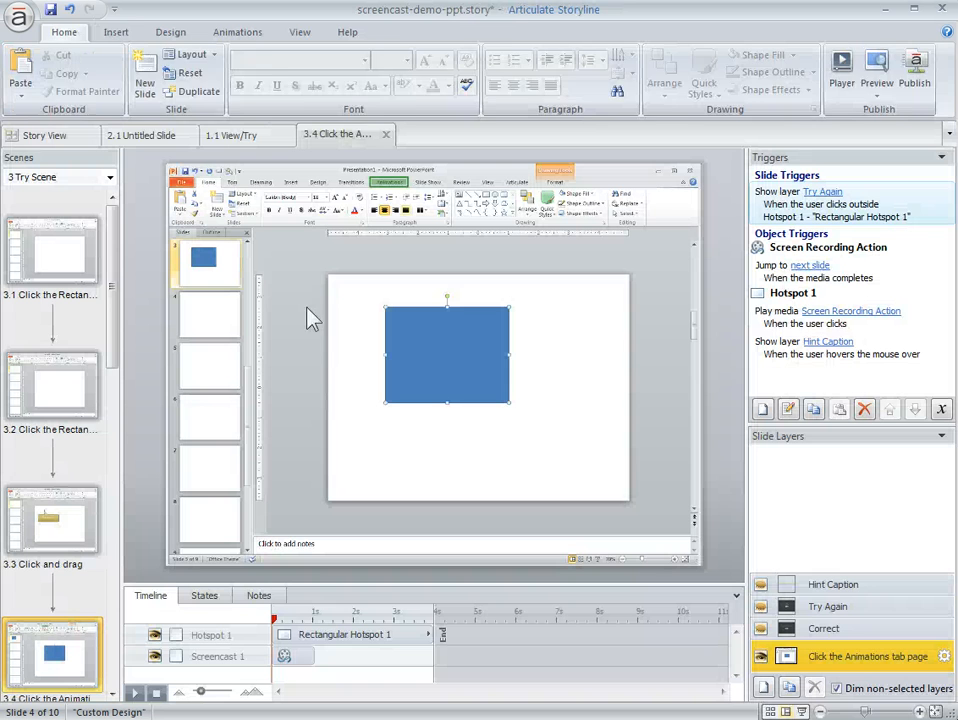
Open slide 1.1 View/Try from the story overview and bring up the choice of button styles to insert.
click(40, 134)
double_click(261, 230)
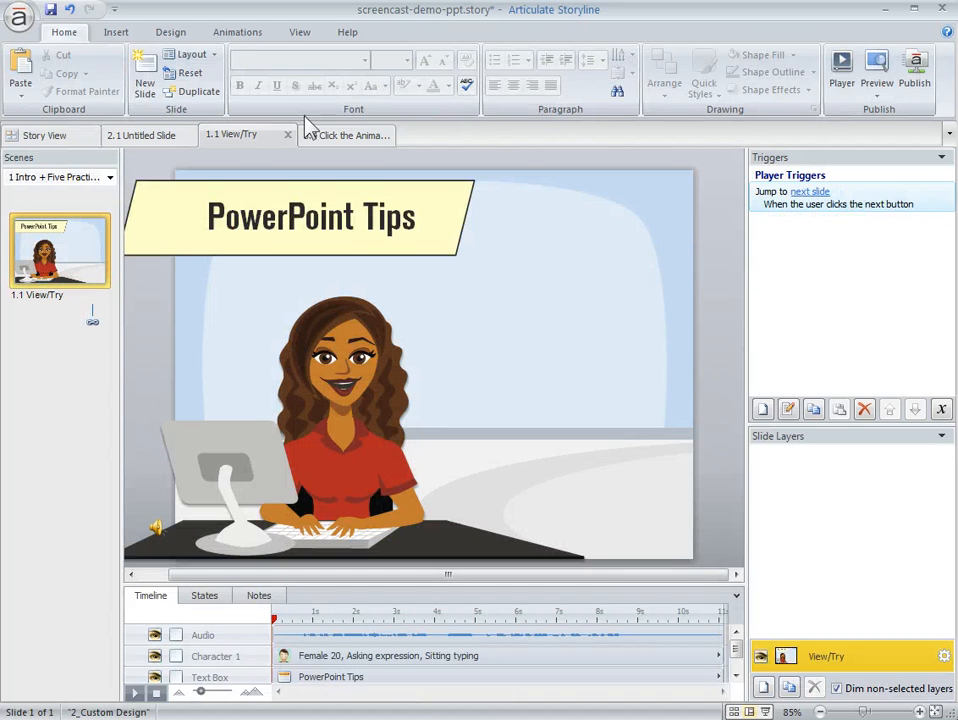
click(117, 34)
click(723, 100)
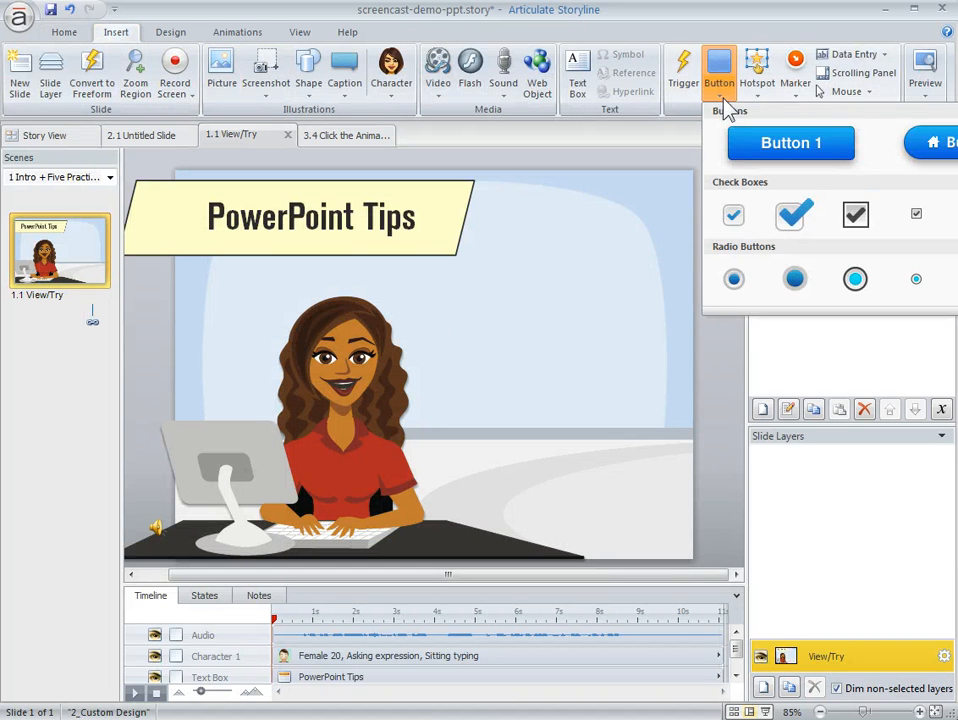